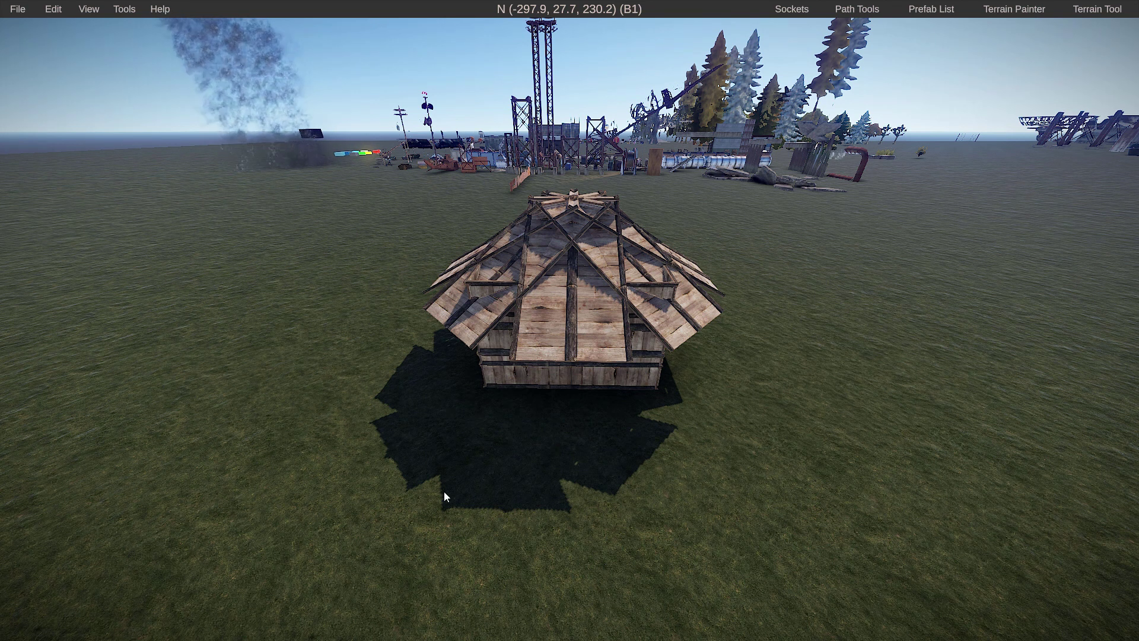
Try shifting a Floor A Wood panel on the wooden hut's inner wall along X, and undo the move
right_click_drag(572, 491, 587, 522)
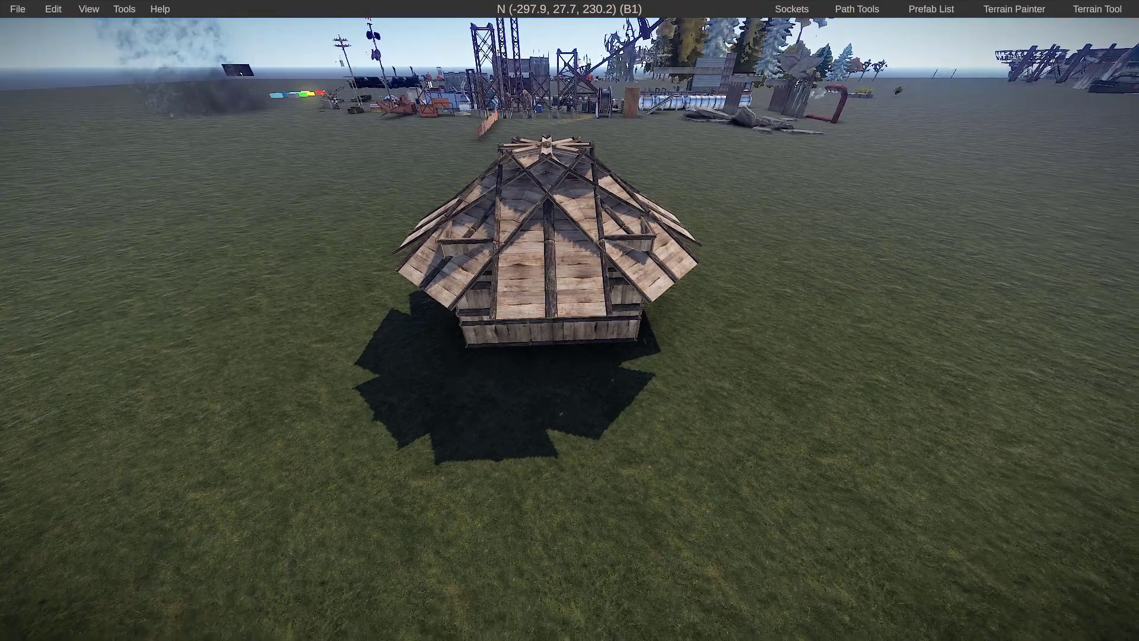
key("w")
right_click_drag(569, 321, 547, 294)
key("s")
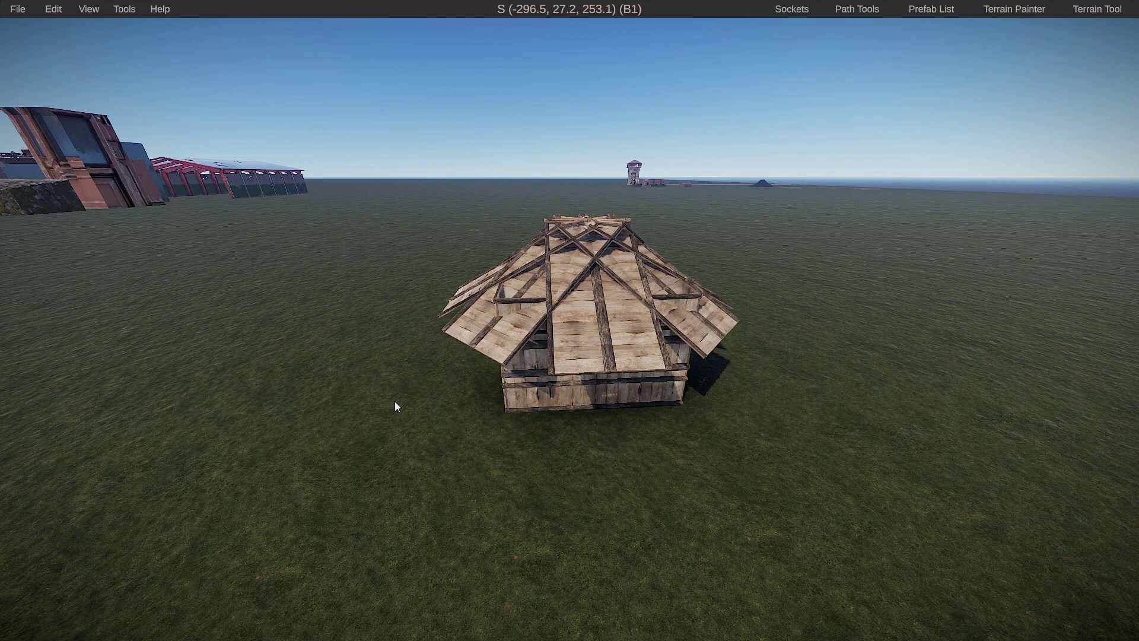
mouse_move(394, 401)
right_mouse_down()
mouse_move(474, 405)
mouse_move(386, 405)
right_mouse_up()
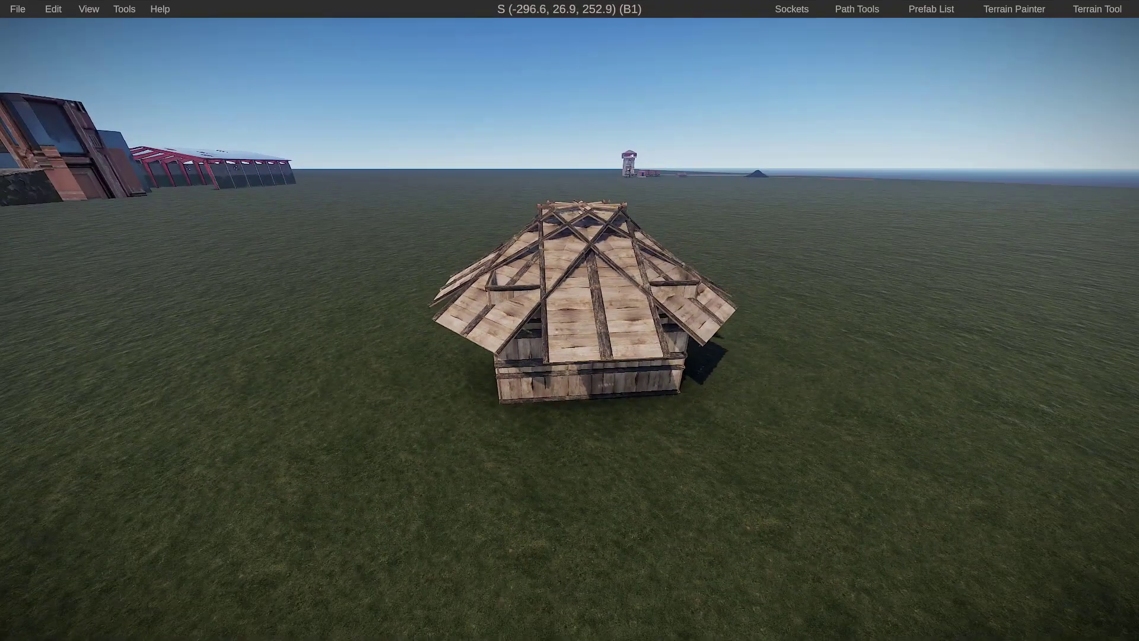
key("w")
right_click_drag(569, 322, 569, 319)
left_click(570, 323)
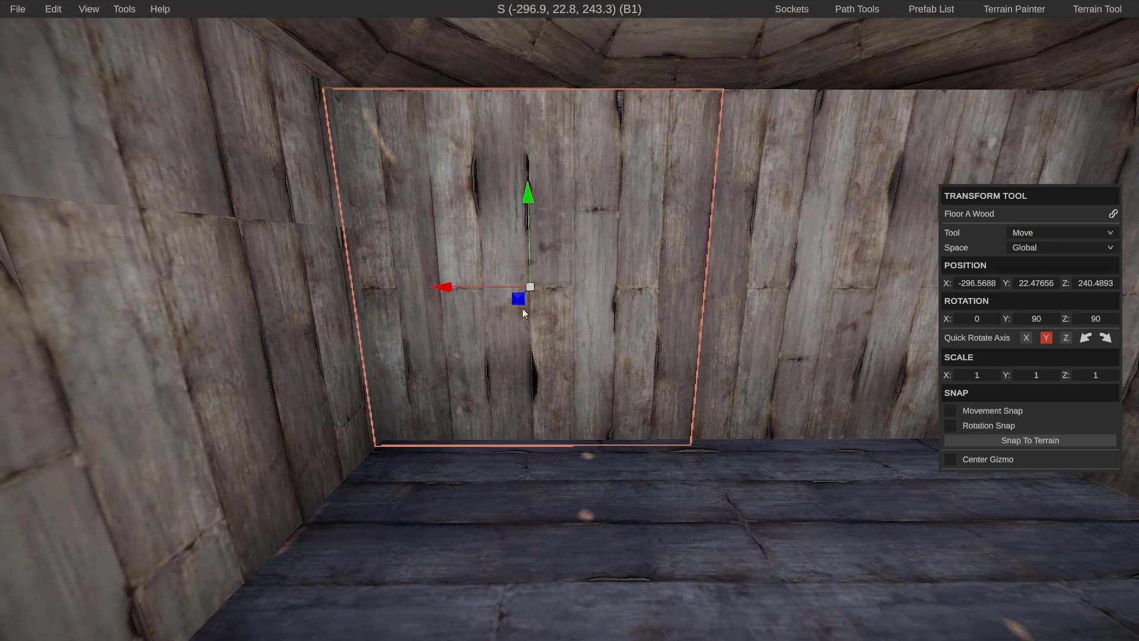
left_click_drag(462, 289, 705, 304)
key("ctrl+z")
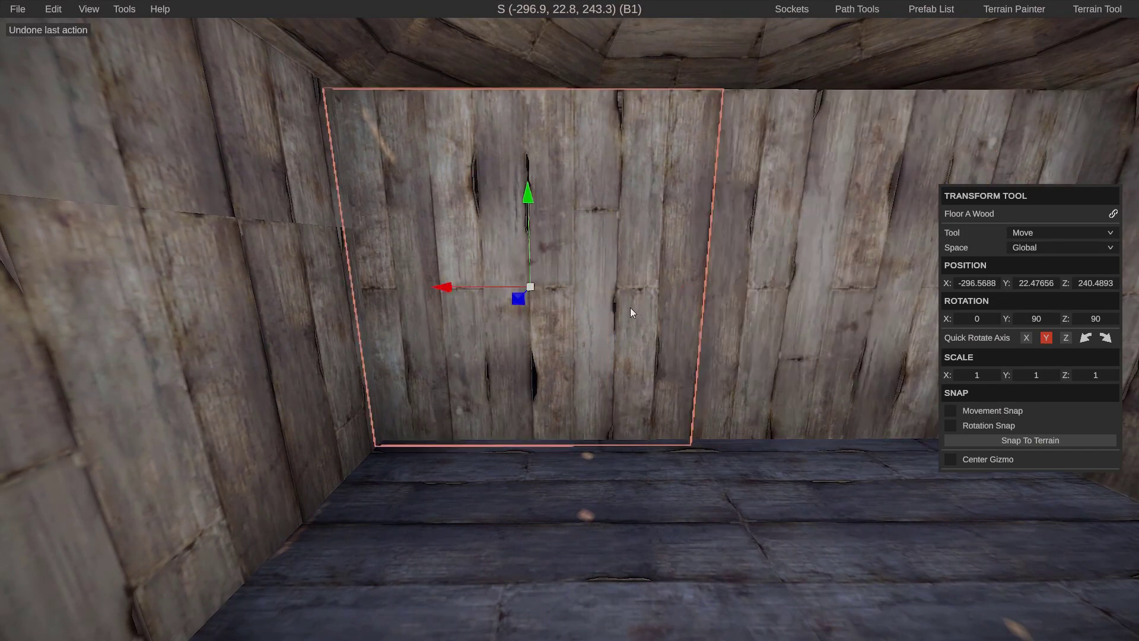
scroll(653, 328, "down", 5)
left_click(392, 396)
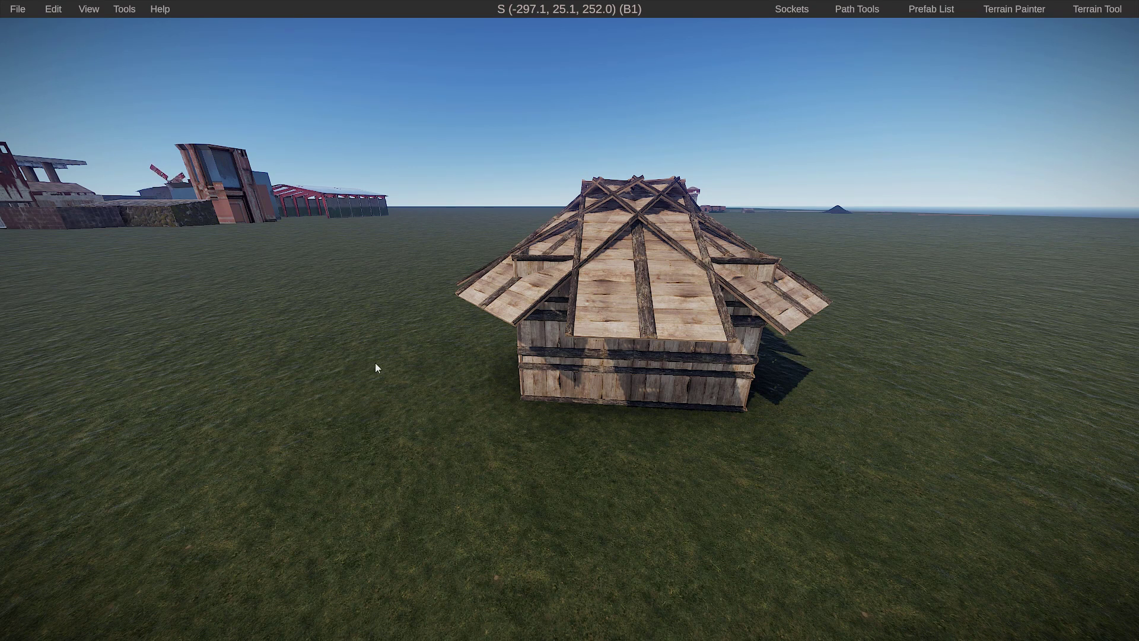
Remove the duplicate prefabs from the map
left_click(121, 10)
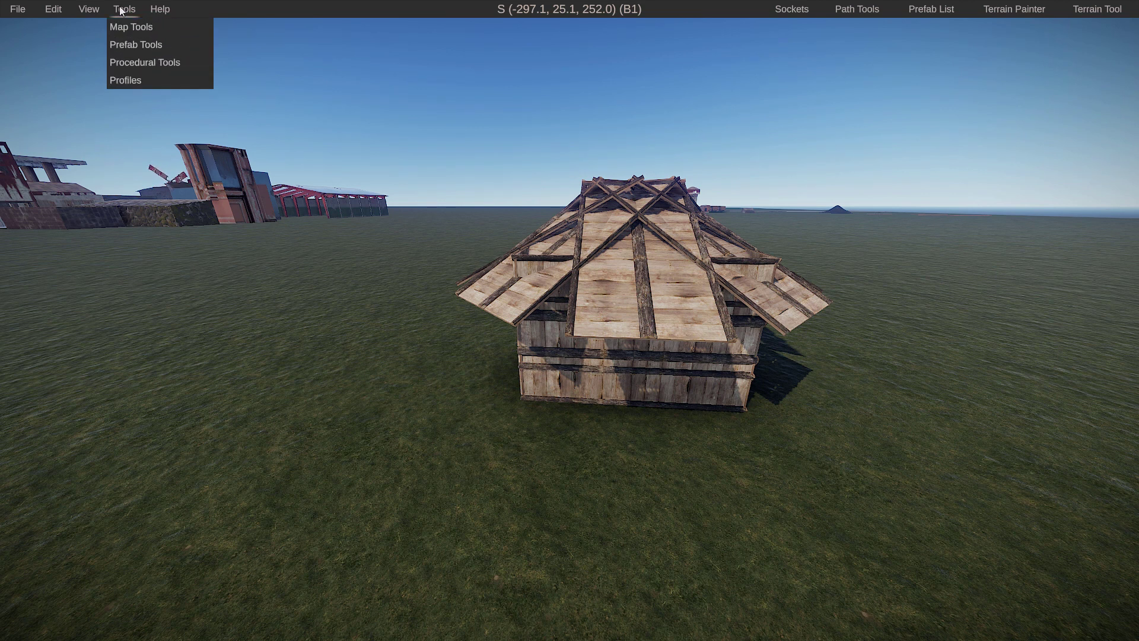
left_click(179, 43)
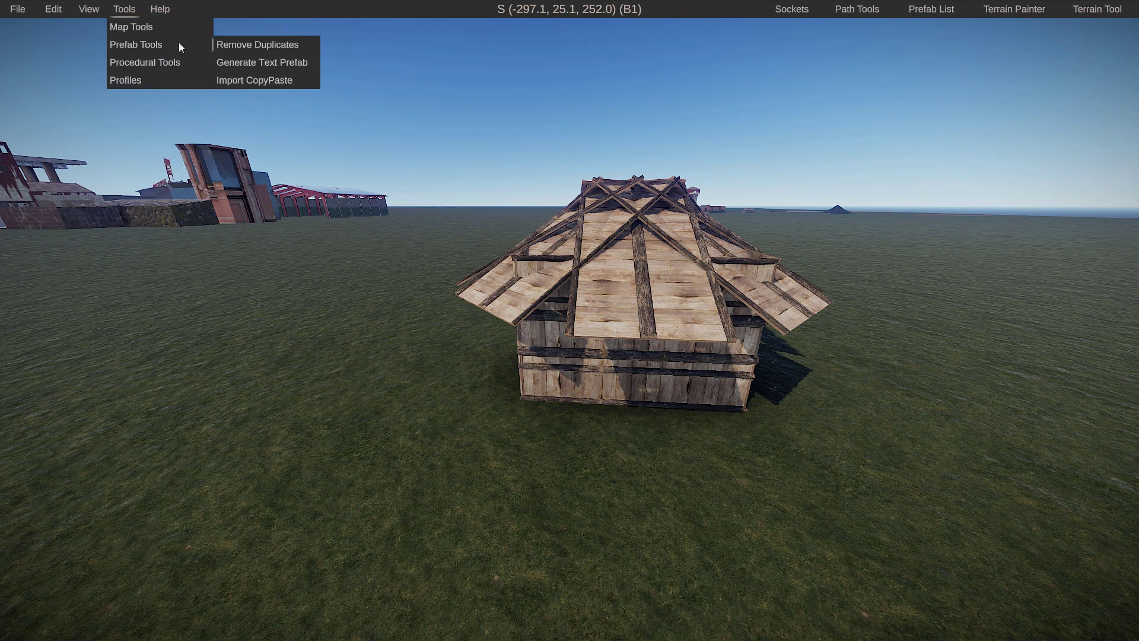
left_click(244, 46)
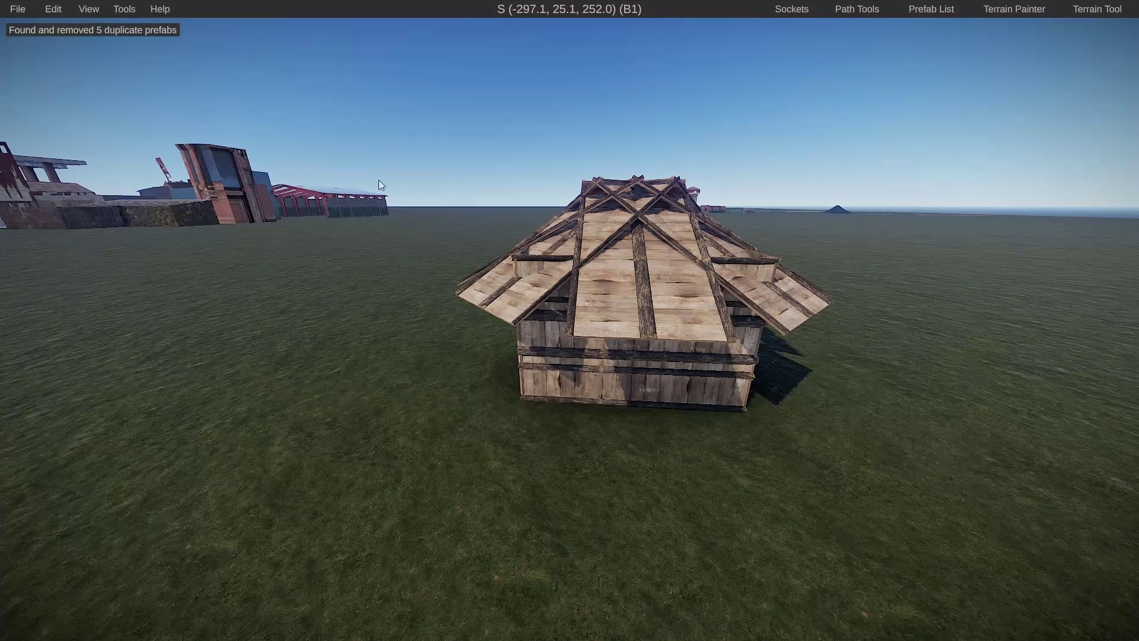
Check the first inner wall panel of the hut for a leftover duplicate by moving it along X and undoing the move
right_click_drag(379, 179, 491, 267)
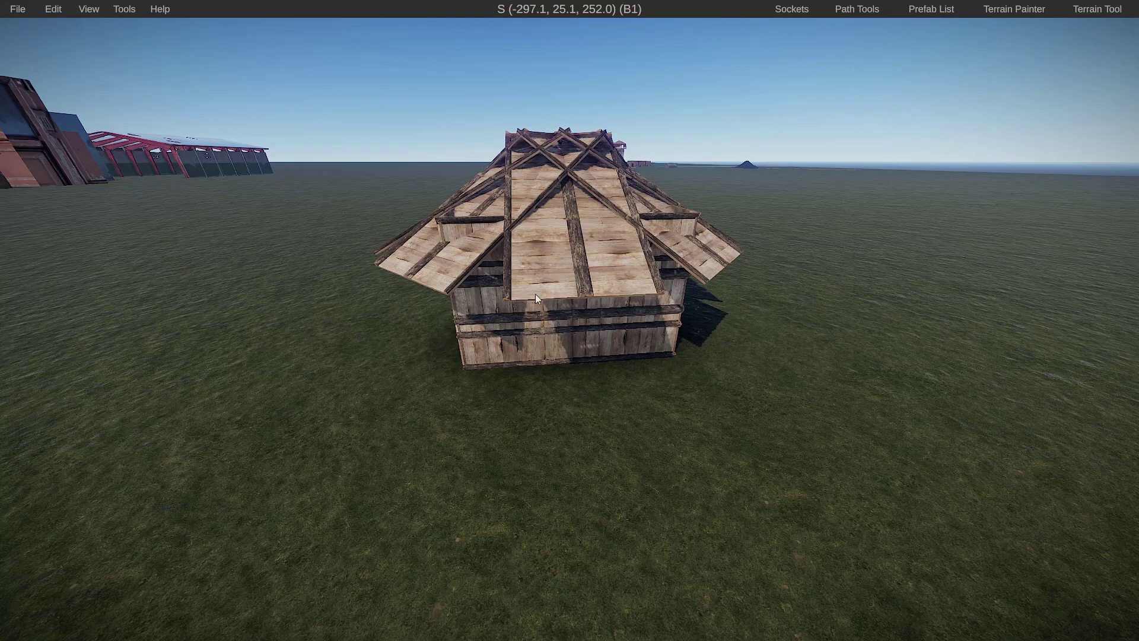
key("s")
mouse_move(535, 294)
right_mouse_down()
mouse_move(566, 333)
mouse_move(525, 339)
mouse_move(525, 359)
mouse_move(534, 296)
right_mouse_up()
key("w")
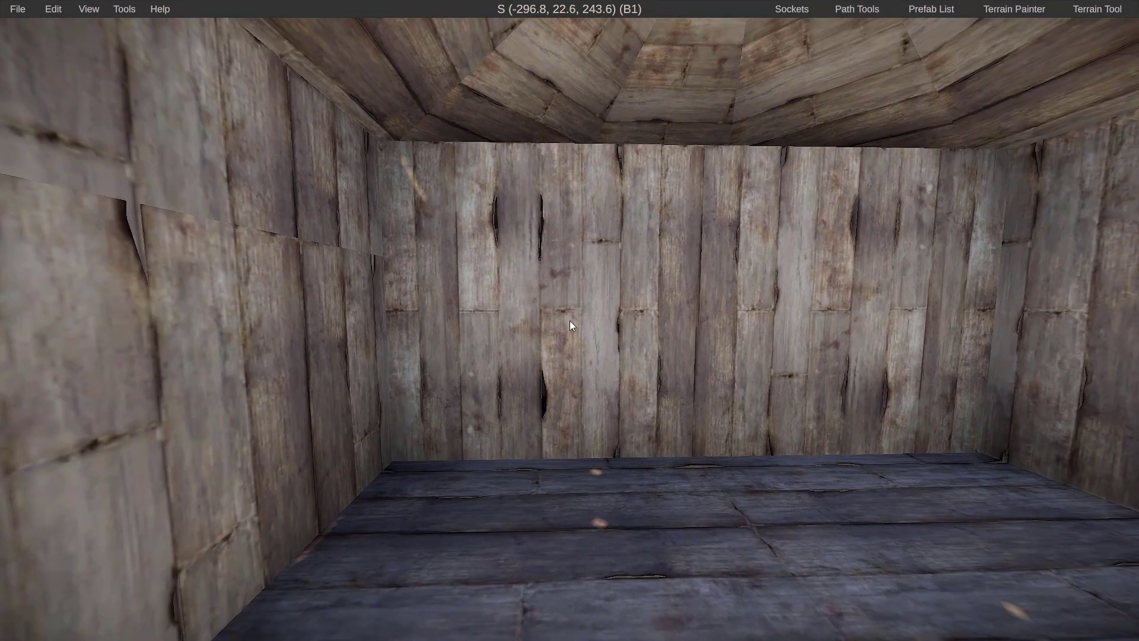
left_click(561, 330)
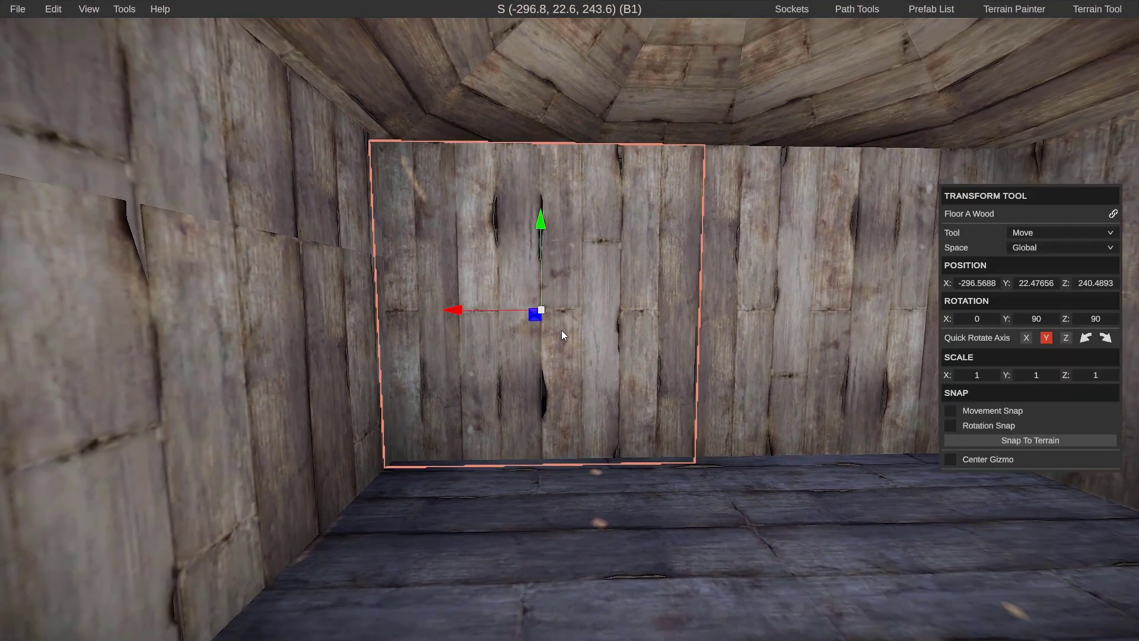
left_click_drag(468, 311, 166, 316)
key("ctrl+z")
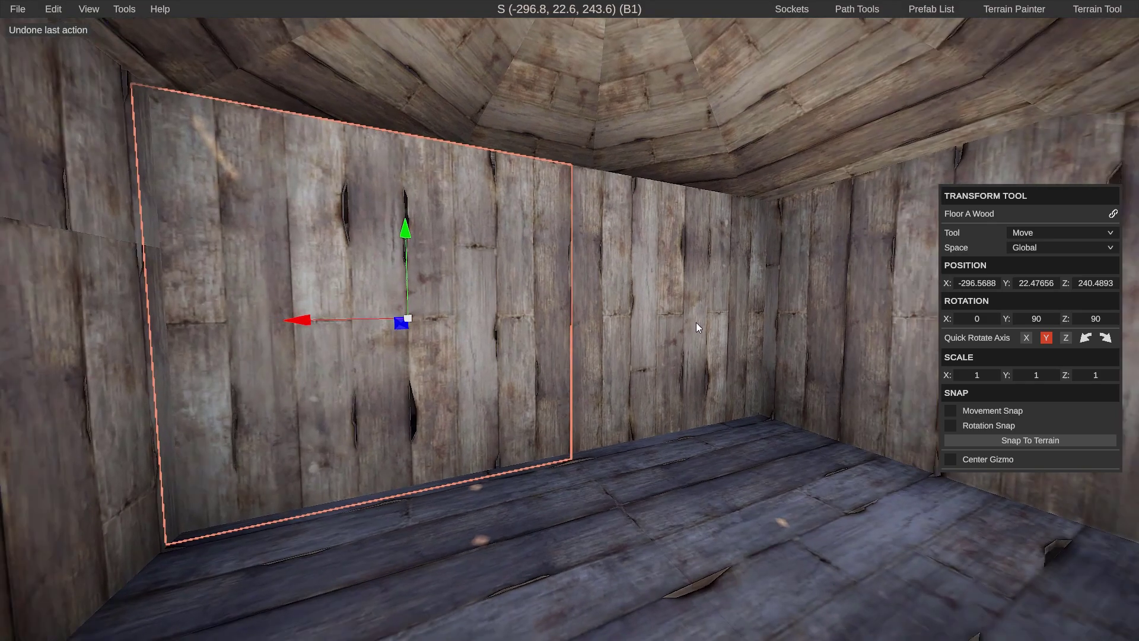
Test the neighbouring Floor A Wood panel for a duplicate by moving it along X, undo it, and deselect it outside the hut
left_click(696, 323)
left_click_drag(634, 315, 873, 305)
key("ctrl+z")
key("s")
right_click_drag(658, 379, 596, 424)
right_click_drag(570, 321, 570, 321)
key("s")
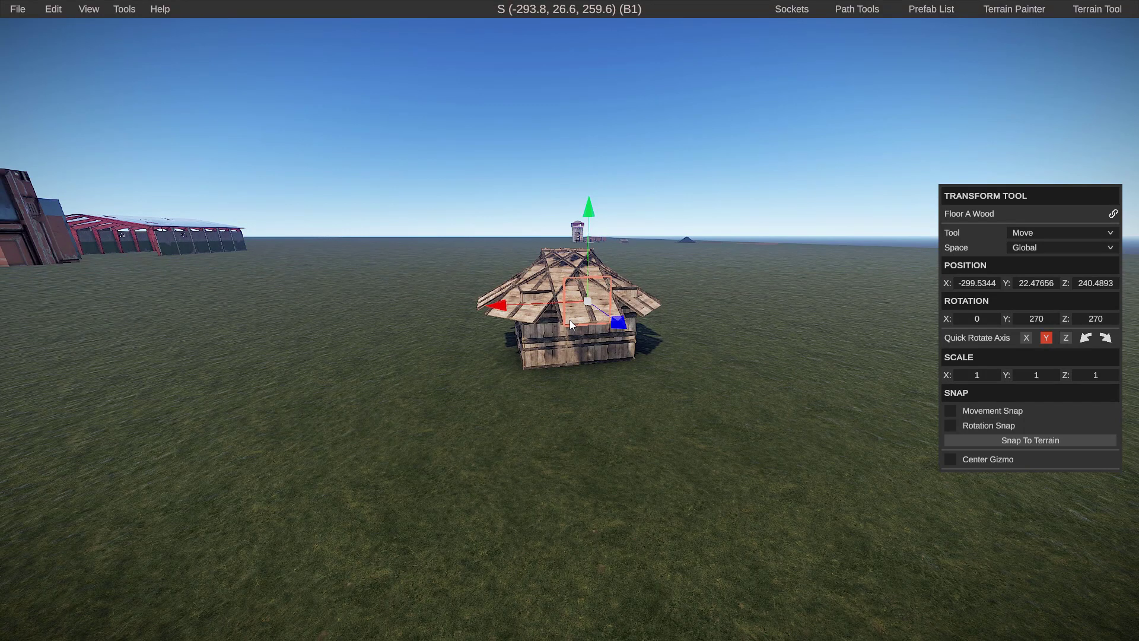
left_click(473, 378)
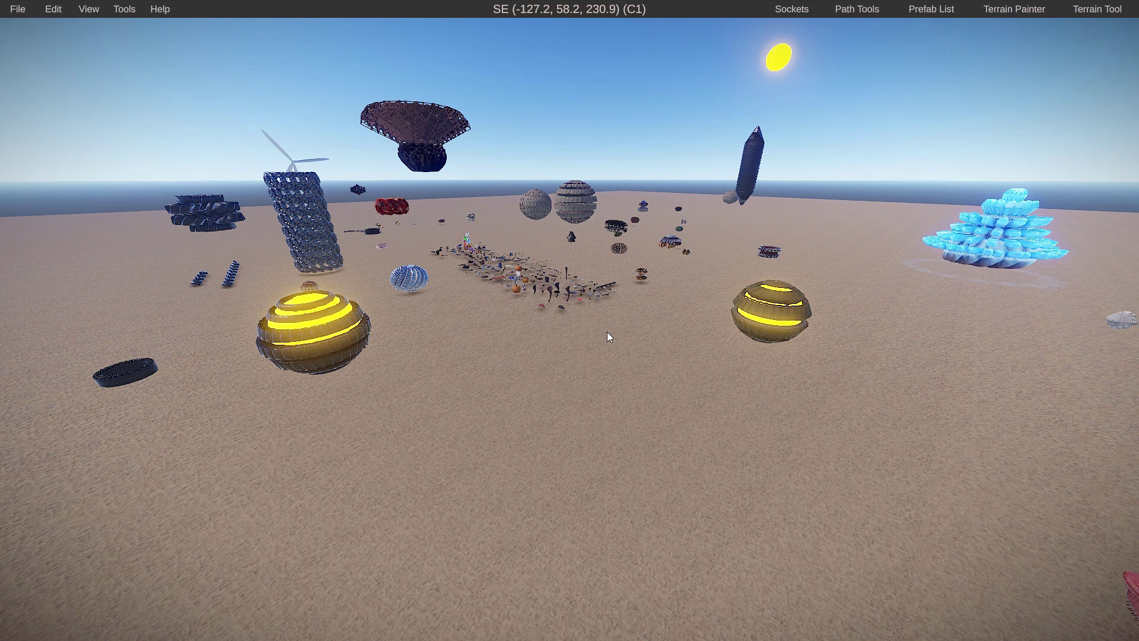
Examine the spherical and circular prefab builds spread over the sand area
right_click_drag(610, 355, 629, 378)
key("shift+w")
key("shift+w")
key("space")
key("space")
key("shift+w")
key("shift+w")
key("a")
key("space")
key("shift+w")
key("shift+w")
key("shift+w")
key("shift+w")
key("space")
key("shift+w")
key("shift+w")
key("space")
key("shift+w")
key("space")
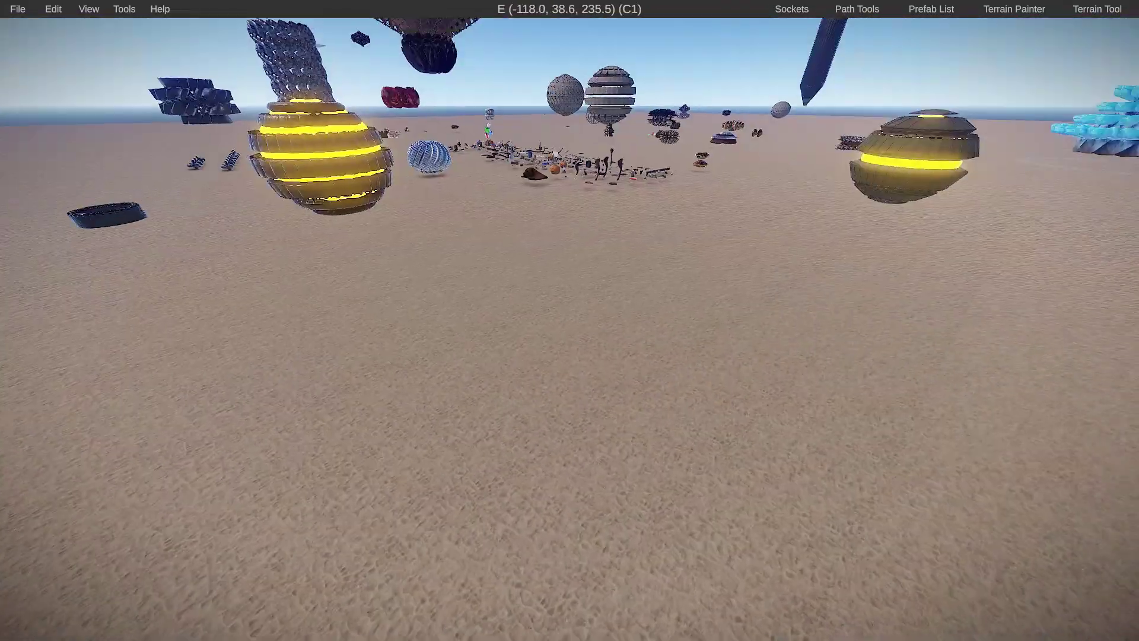
key("s")
key("space")
right_click_drag(548, 305, 570, 321)
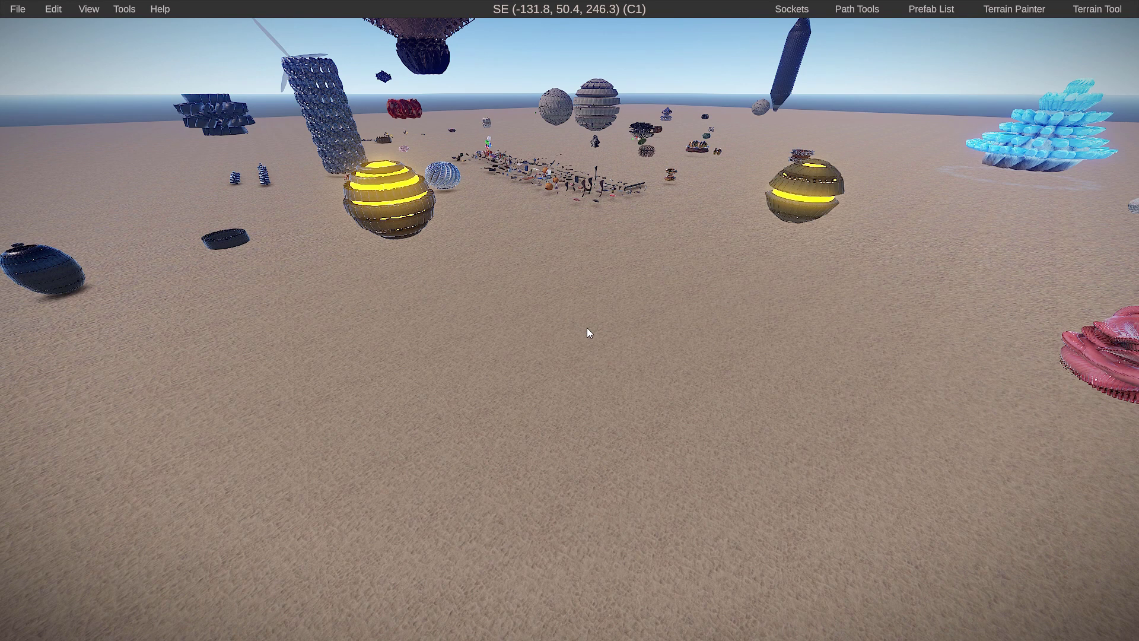
Search the prefabs for "stone" and place a Wall Stone on the empty sand
left_click(917, 10)
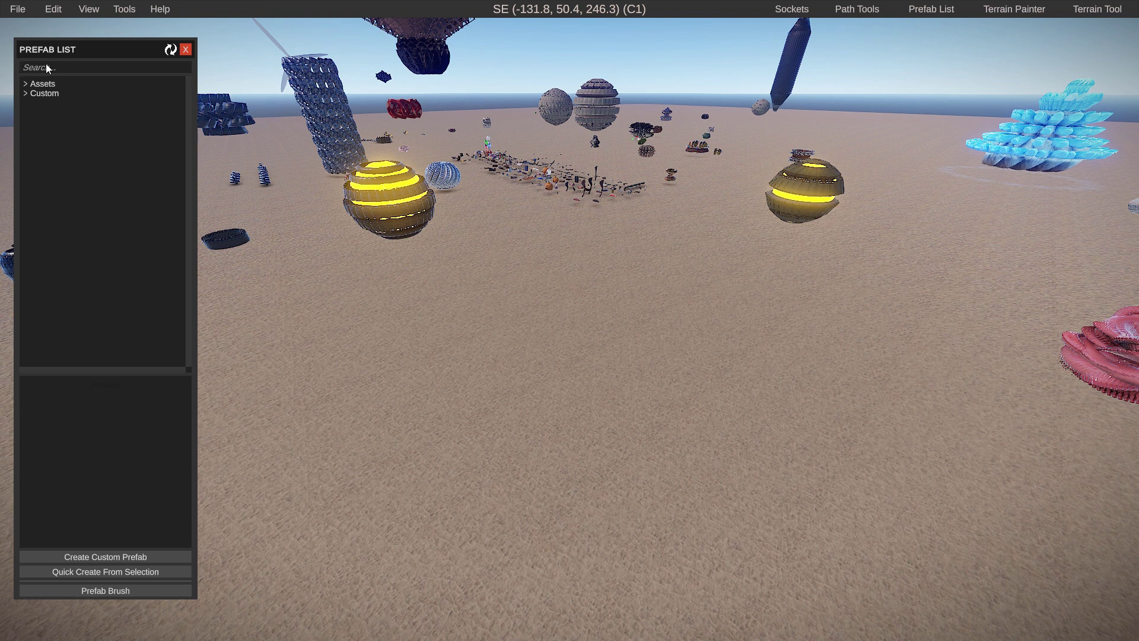
left_click(47, 67)
type("stone")
left_click_drag(42, 284, 482, 376)
key("w")
right_click_drag(464, 386, 583, 320)
key("w")
key("d")
key("a")
key("s")
key("d")
key("e")
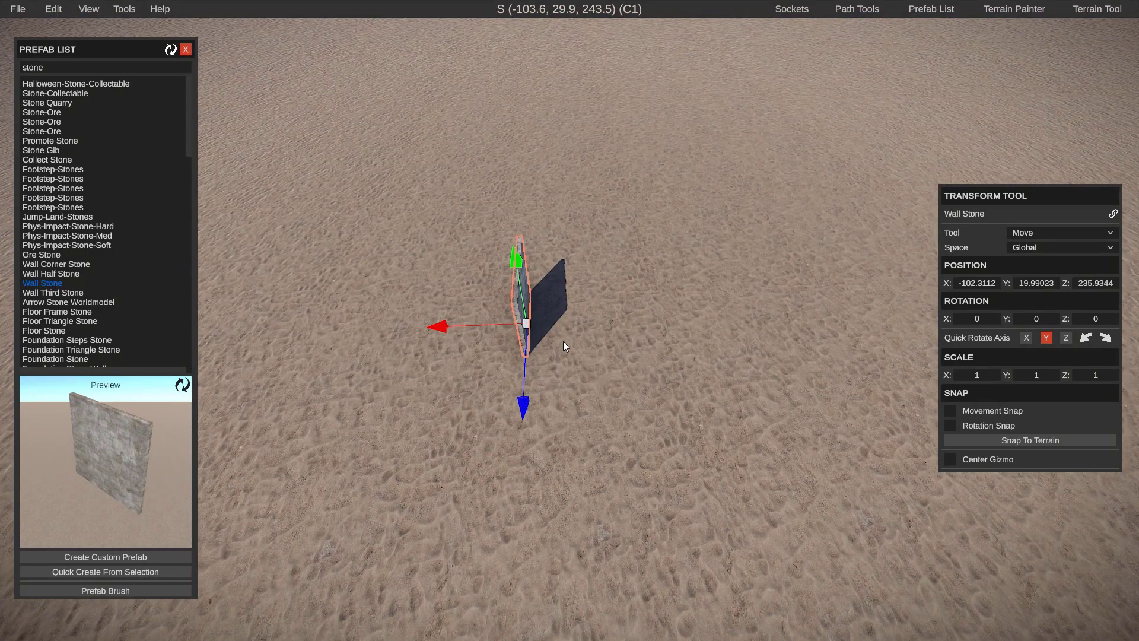
Duplicate the stone wall and rotate the copy to 180 degrees about Y at the original's position
key("ctrl+d")
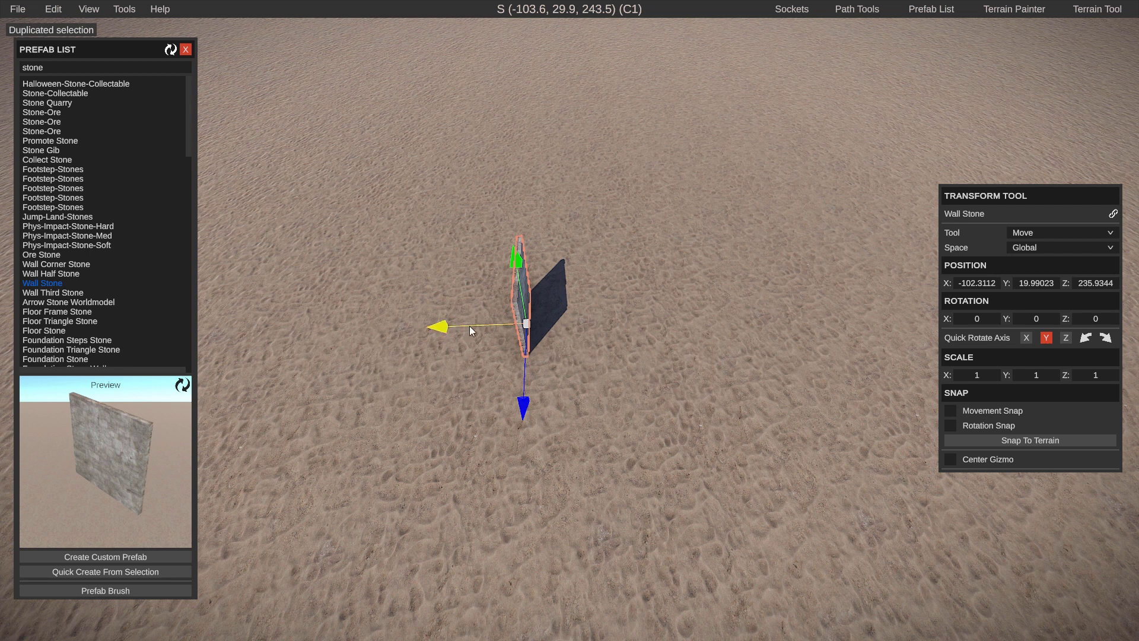
left_click_drag(471, 331, 393, 337)
key("ctrl+z")
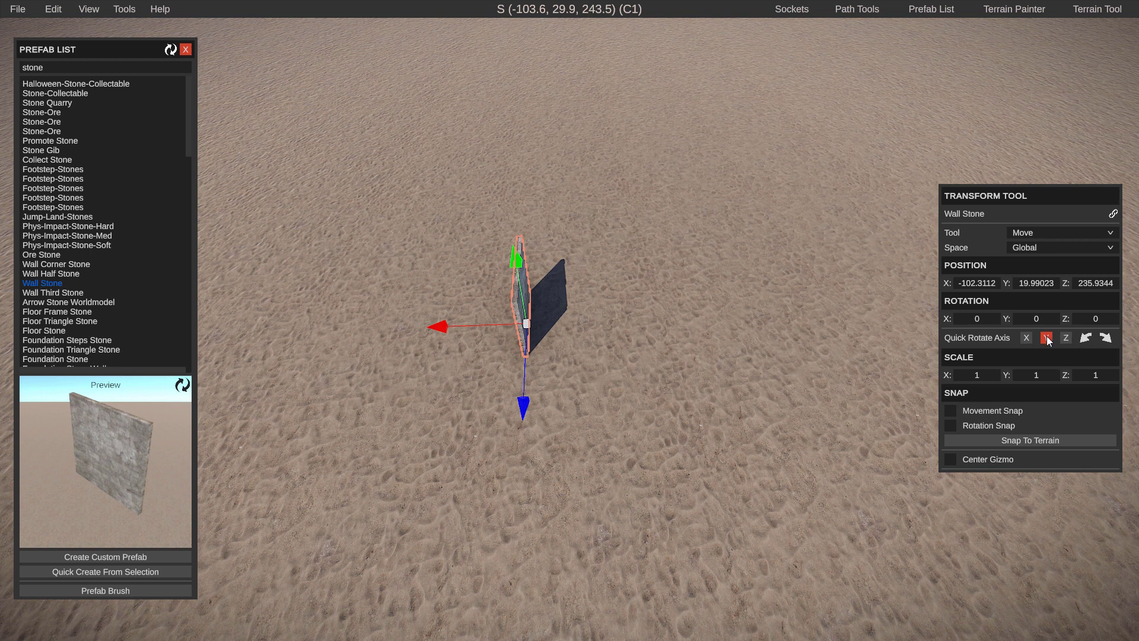
left_click(1086, 338)
left_click(1086, 337)
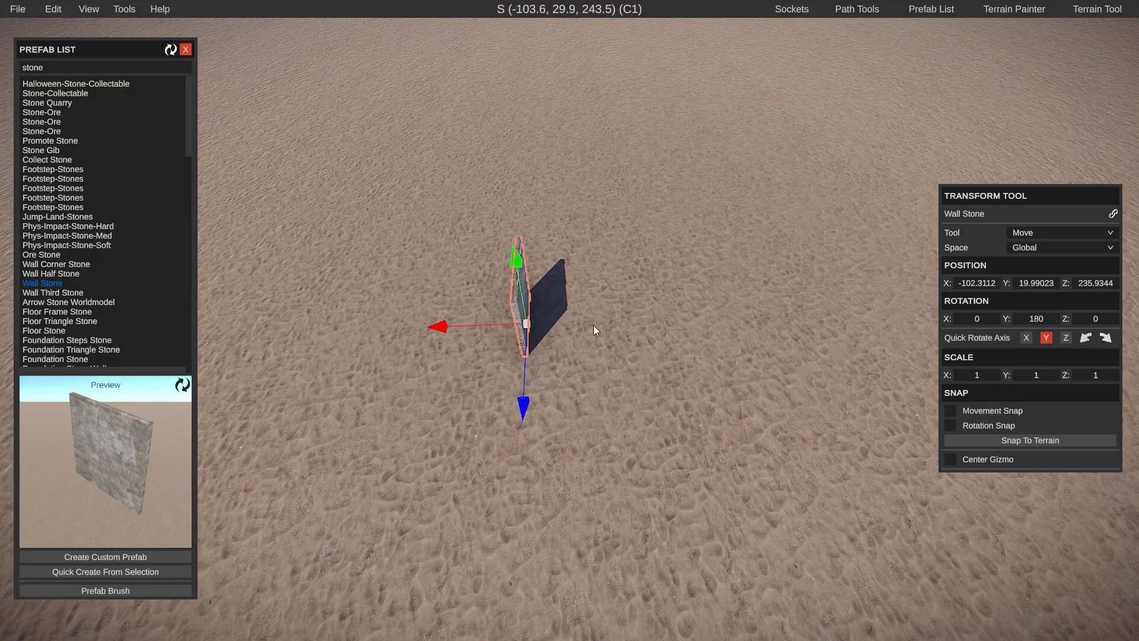
Move the rotated wall copy along X to face the original, with the pair centred at about X -108.8
key("ctrl+d")
left_click_drag(468, 327, 585, 330)
key("w")
key("a")
right_click_drag(585, 330, 521, 326)
key("w")
key("d")
key("s")
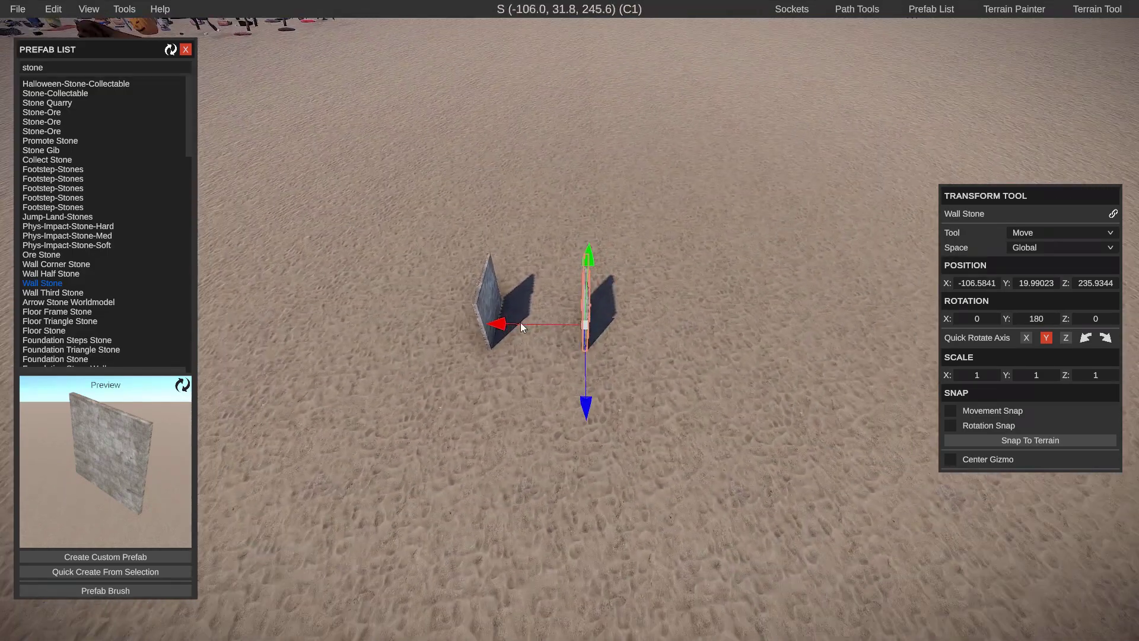
left_click_drag(521, 326, 706, 323)
key("w")
right_click_drag(706, 323, 735, 320)
key("s")
key("d")
key("s")
Duplicate both facing walls and turn the copied pair 90 degrees about Y to form a four-sided arrangement
left_click_drag(323, 218, 745, 408)
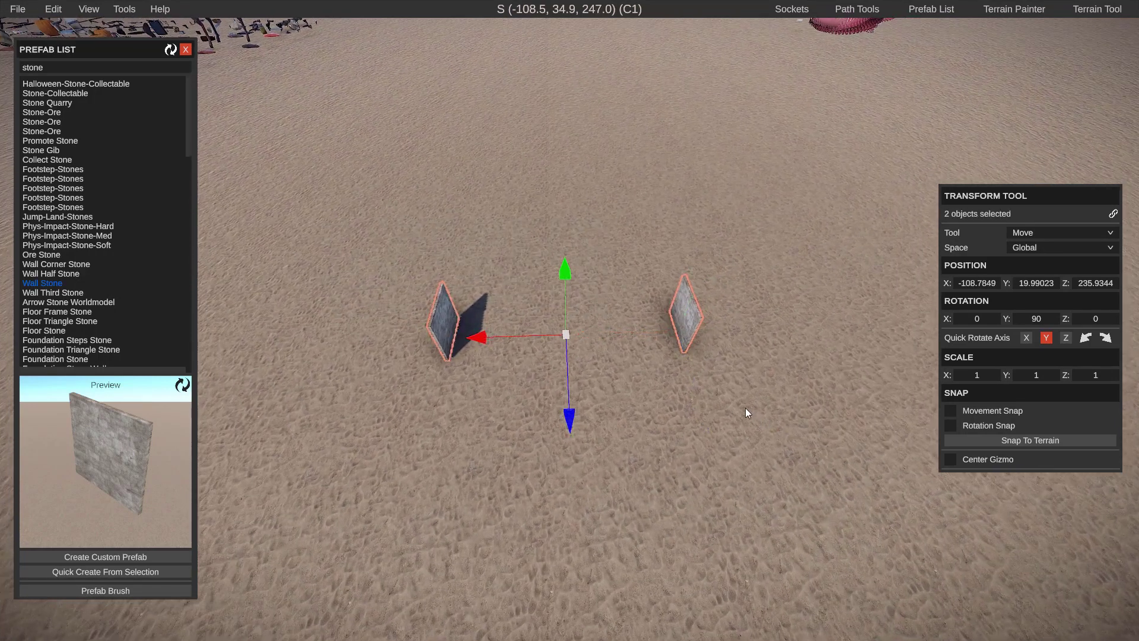
scroll(681, 406, "up", 2)
key("ctrl+d")
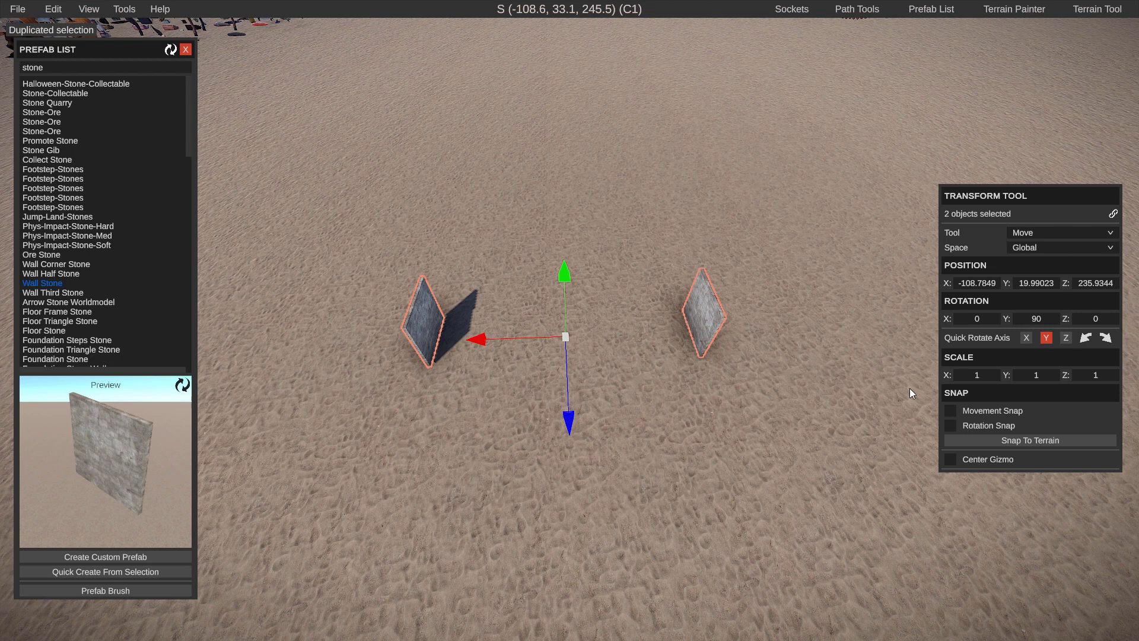
left_click_drag(1040, 192, 953, 172)
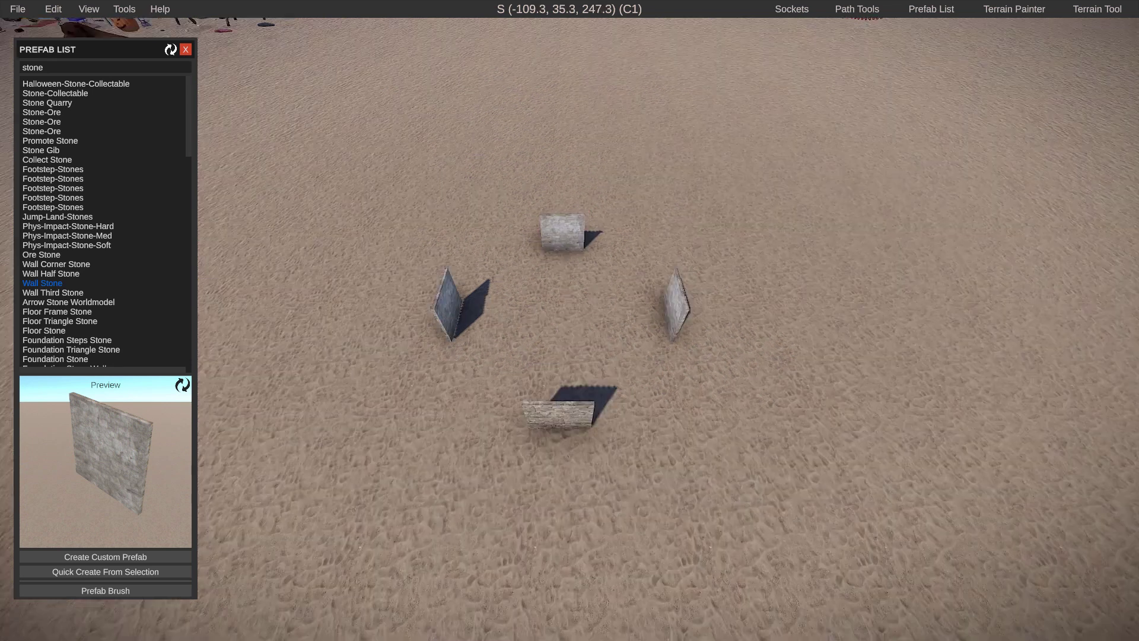
Duplicate all four stone walls and set the copies' group Y rotation to 90 to make eight walls
left_click_drag(305, 159, 769, 495)
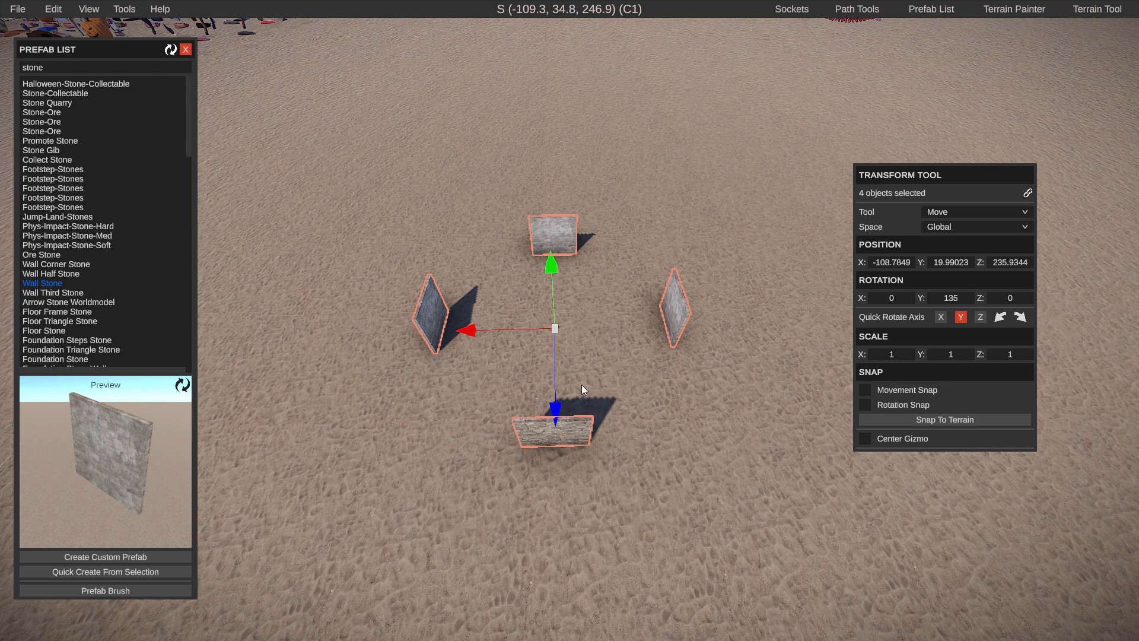
key("ctrl+d")
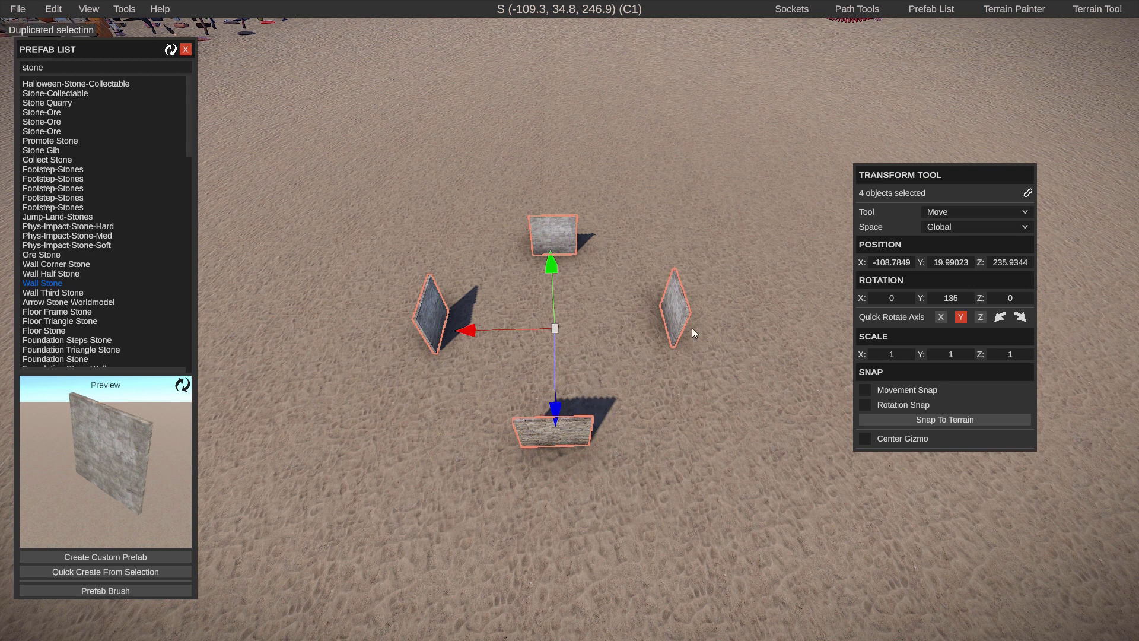
left_click(947, 298)
type("90")
key("Return")
left_click(361, 201)
Duplicate the eight stone walls and set the copied group's Y rotation to 90, closing the gaps in the ring
left_click_drag(364, 215, 753, 495)
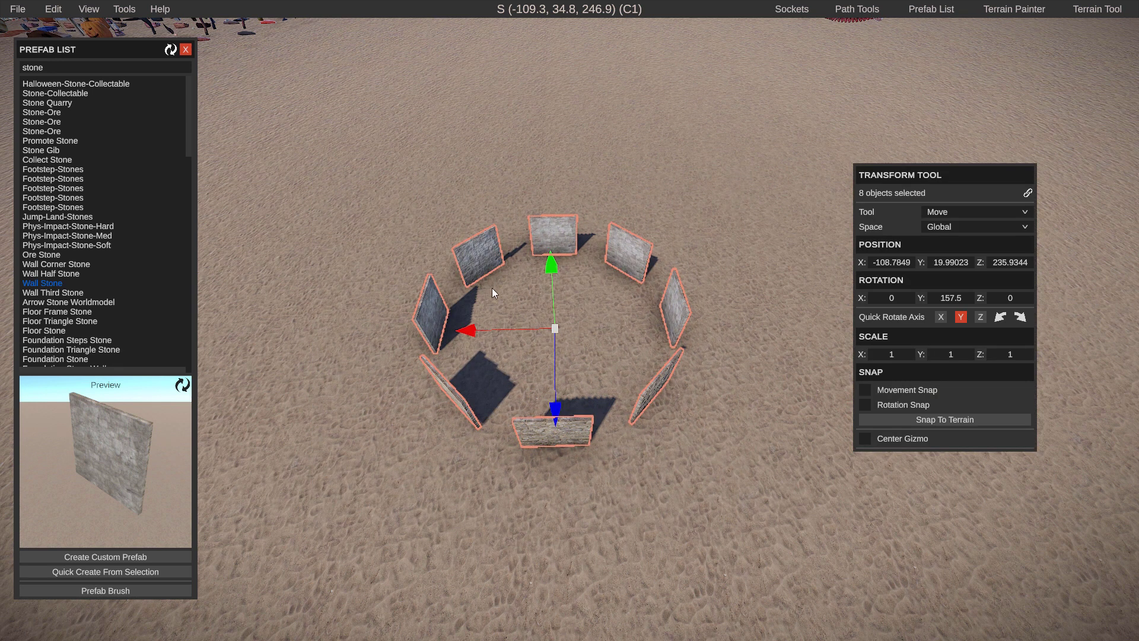
key("ctrl+d")
left_click(950, 299)
type("90")
key("Return")
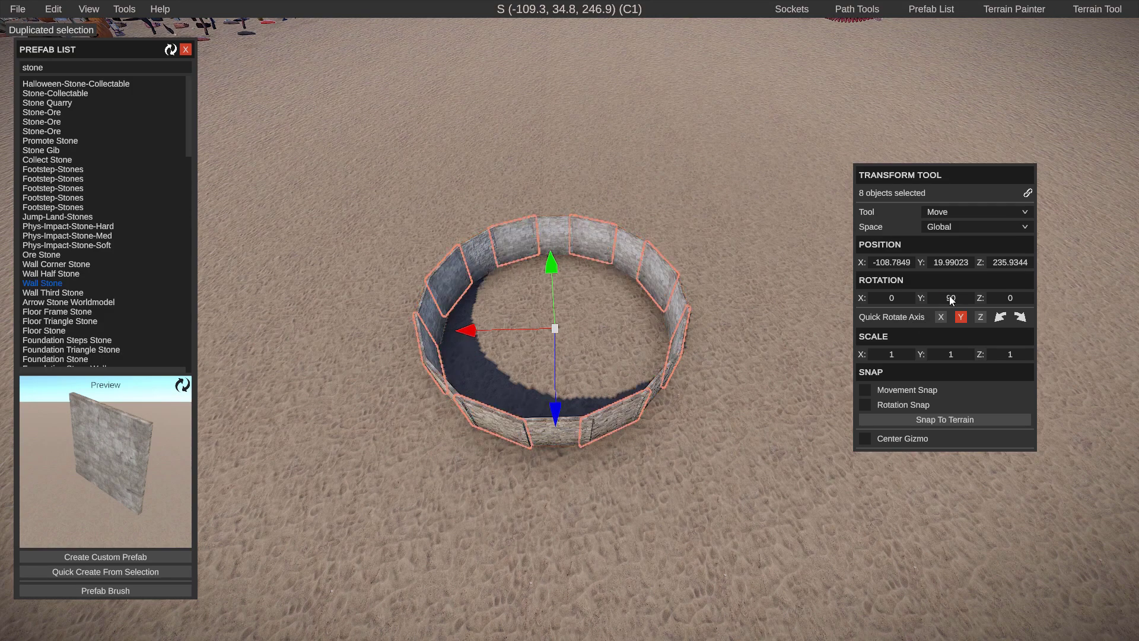
left_click(397, 310)
Examine the ring of stone walls and its seams from several angles
key("w")
key("a")
right_click_drag(397, 310, 380, 285)
key("w")
key("a")
key("d")
key("s")
right_click_drag(620, 279, 569, 321)
key("w")
key("a")
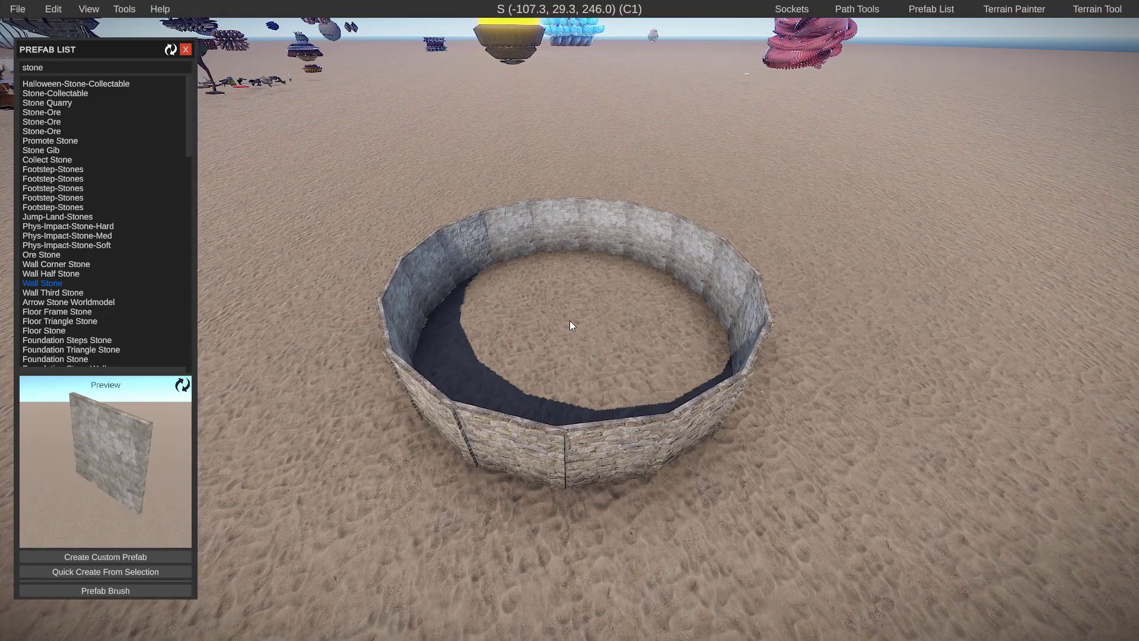